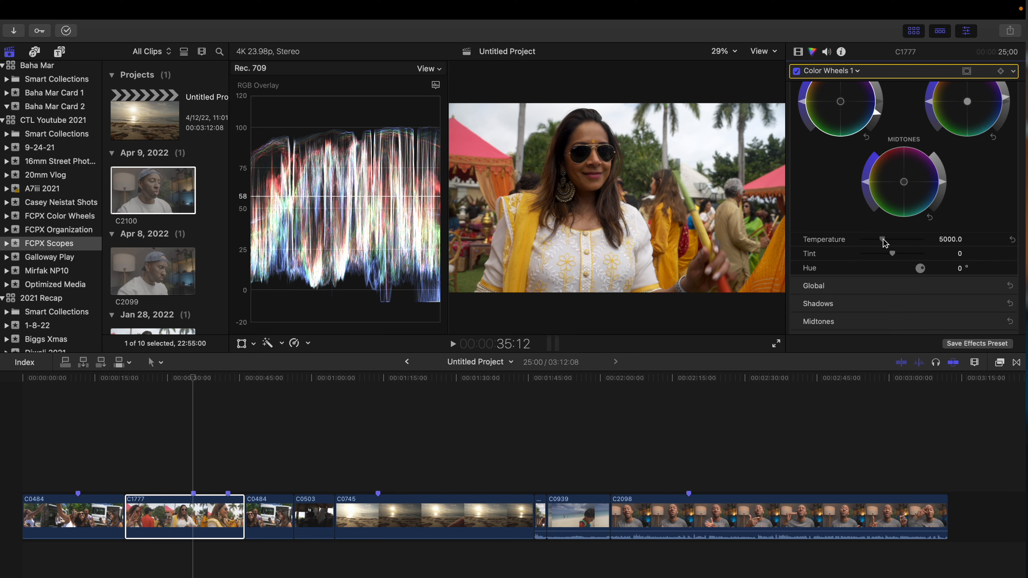
# Step: Try lowering clip C1777's Color Wheels temperature to 2500, reset it, and try adjusting the tint
pyautogui.moveTo(883, 240)
pyautogui.mouseDown()
pyautogui.moveTo(913, 242)
pyautogui.moveTo(864, 246)
pyautogui.mouseUp()
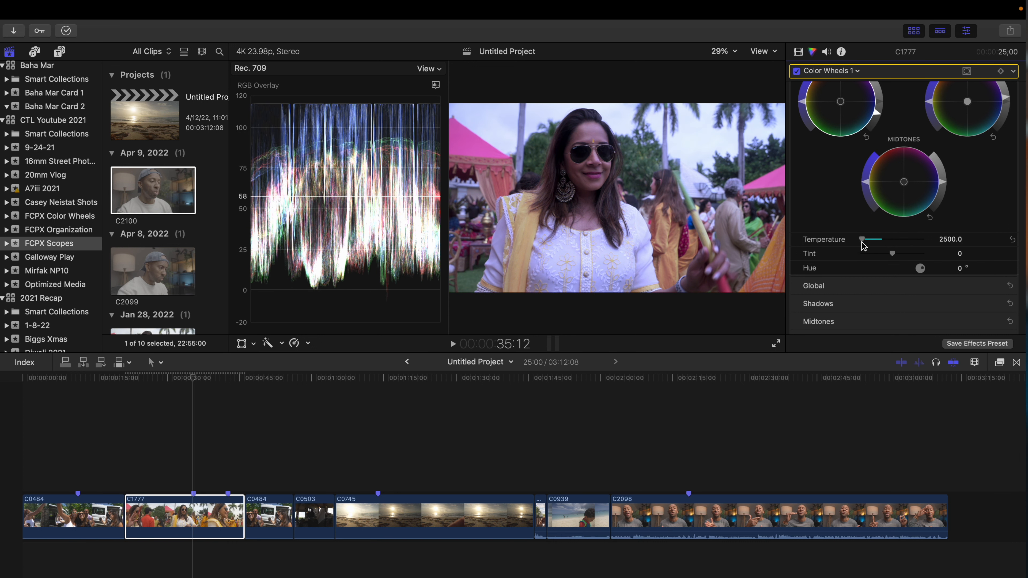
pyautogui.click(1012, 240)
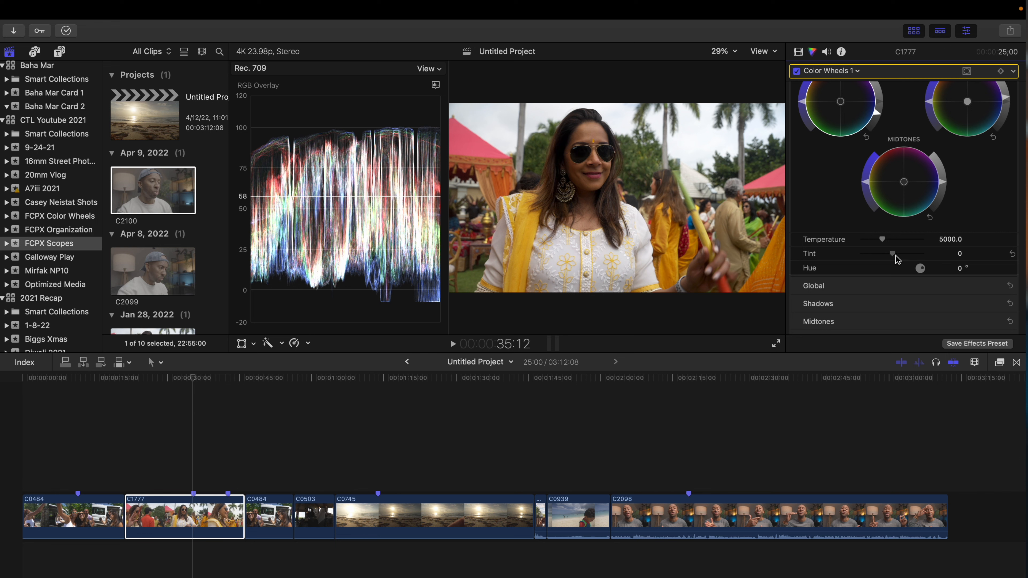
pyautogui.moveTo(895, 256); pyautogui.dragTo(897, 260)
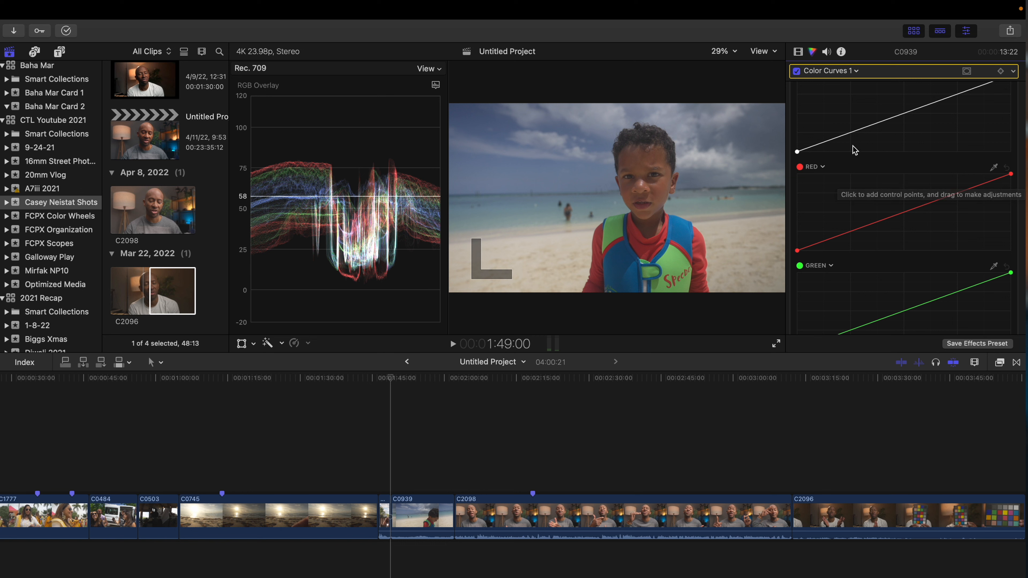
# Step: Add shadow, midtone and highlight control points to clip C0939's Luma curve
pyautogui.click(850, 133)
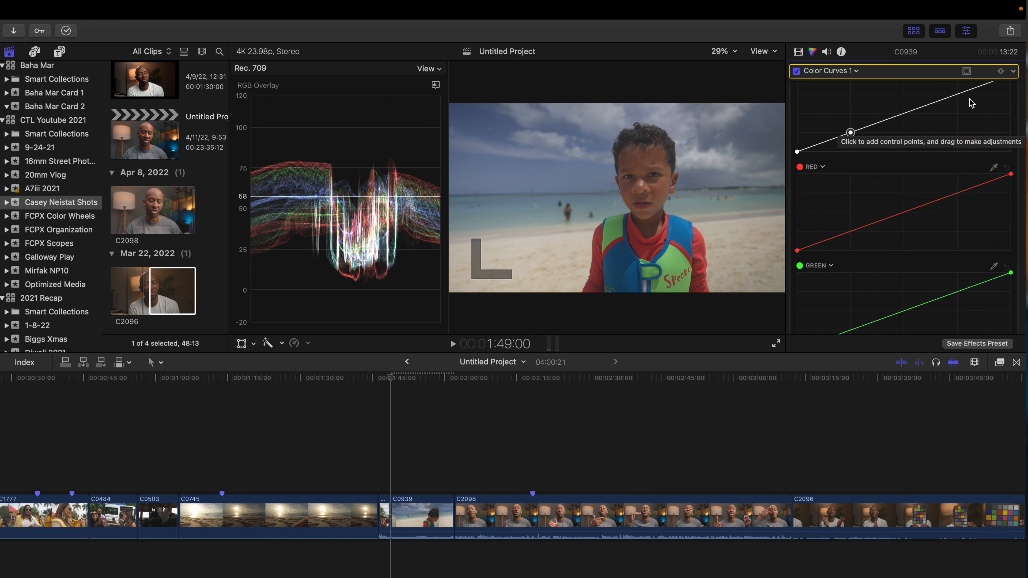
pyautogui.click(971, 89)
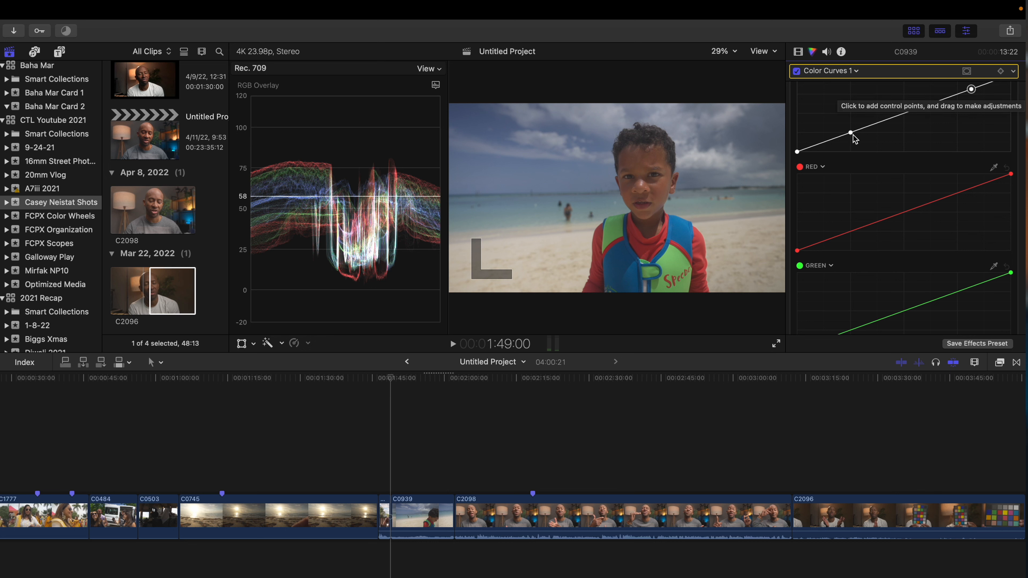
pyautogui.scroll(2, 870, 149)
pyautogui.click(904, 153)
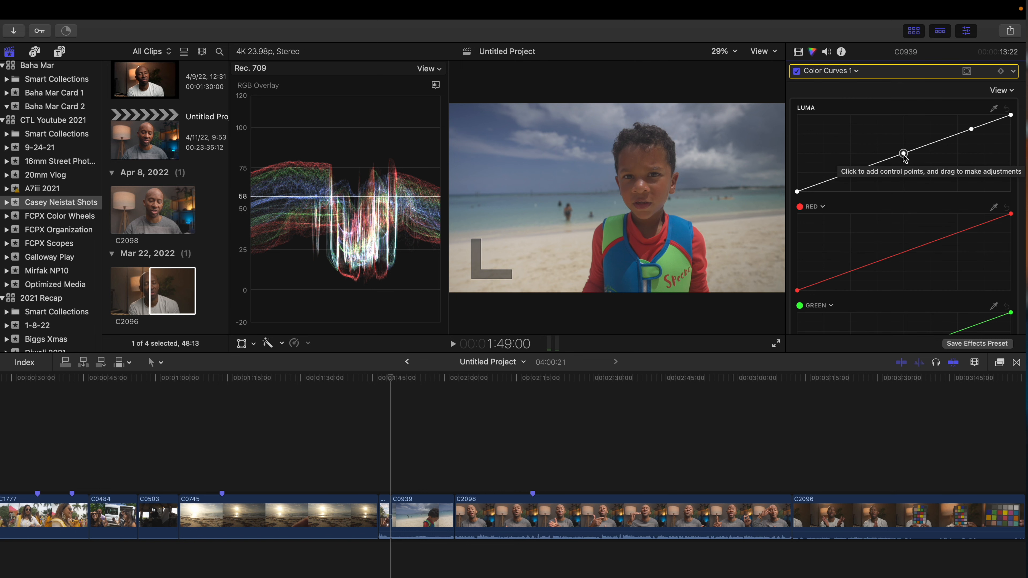
pyautogui.click(850, 172)
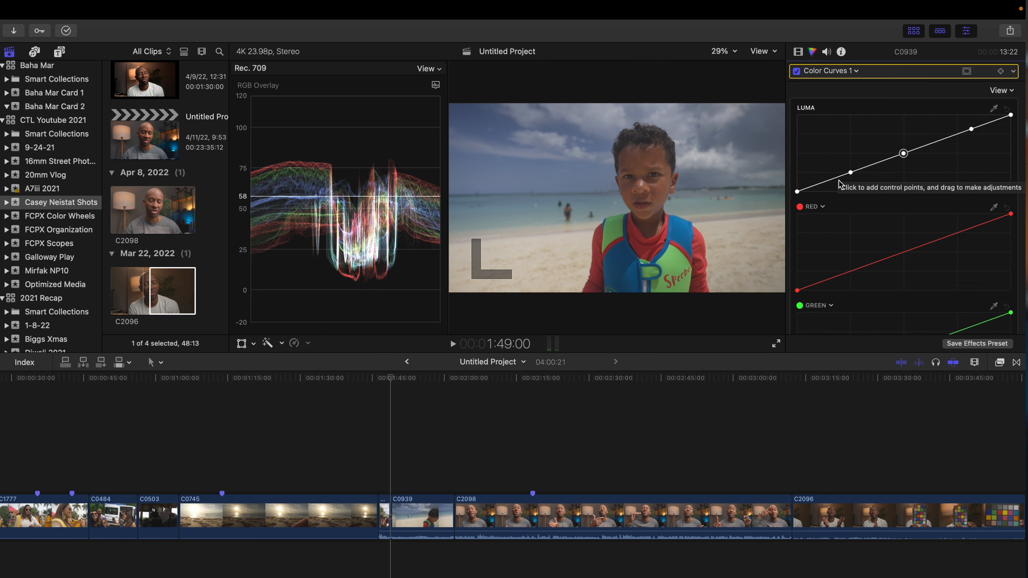
# Step: Shape the Luma curve into an S by lowering the shadow point, raising the highlight point and slightly lifting the midtone point
pyautogui.moveTo(851, 173); pyautogui.dragTo(838, 183)
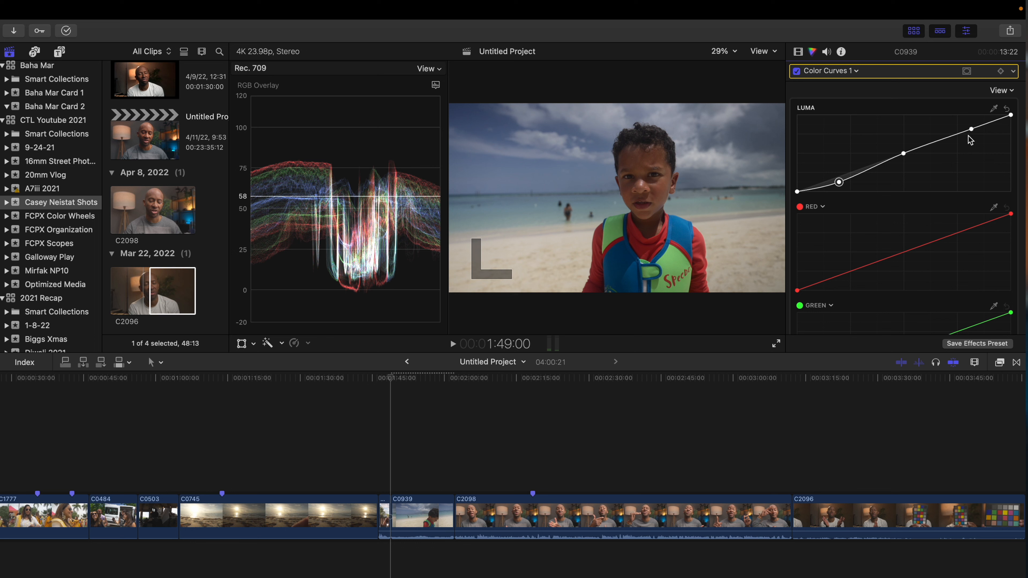
pyautogui.moveTo(974, 131); pyautogui.dragTo(973, 118)
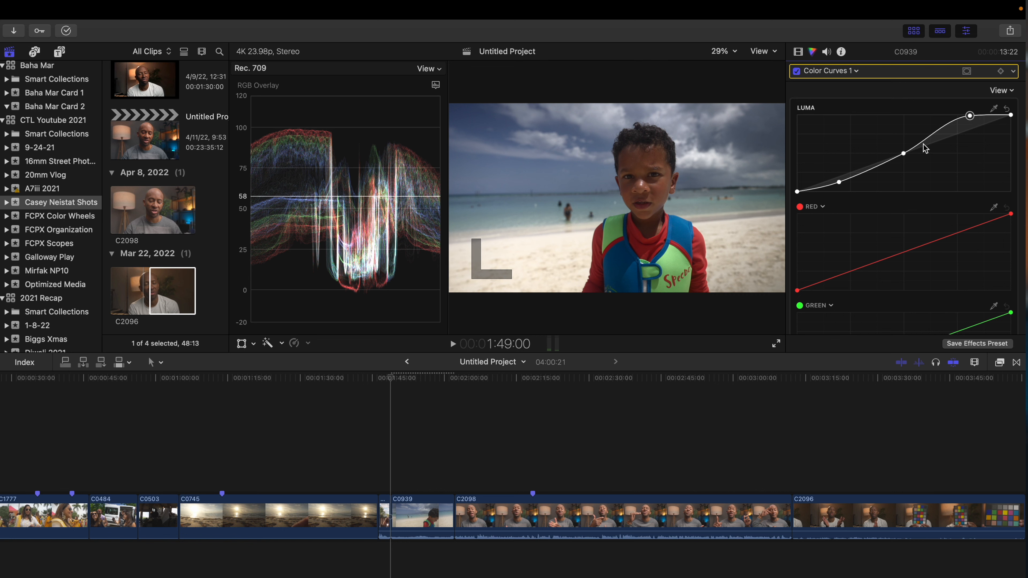
pyautogui.click(903, 154)
pyautogui.moveTo(903, 154); pyautogui.dragTo(897, 152)
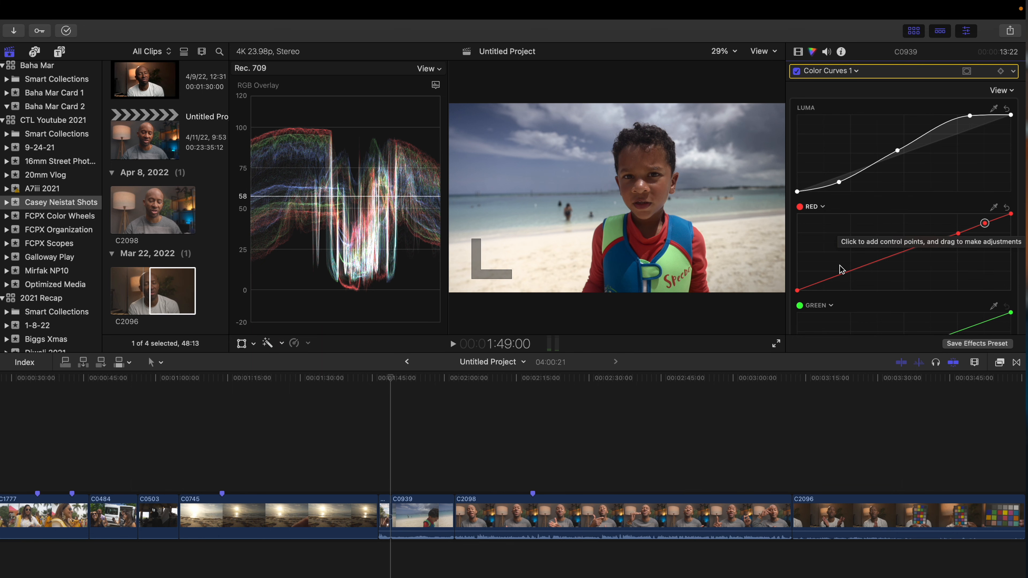
# Step: Add a midtone control point to the Red curve and adjust its upper points, pulling the highlight point down
pyautogui.click(926, 243)
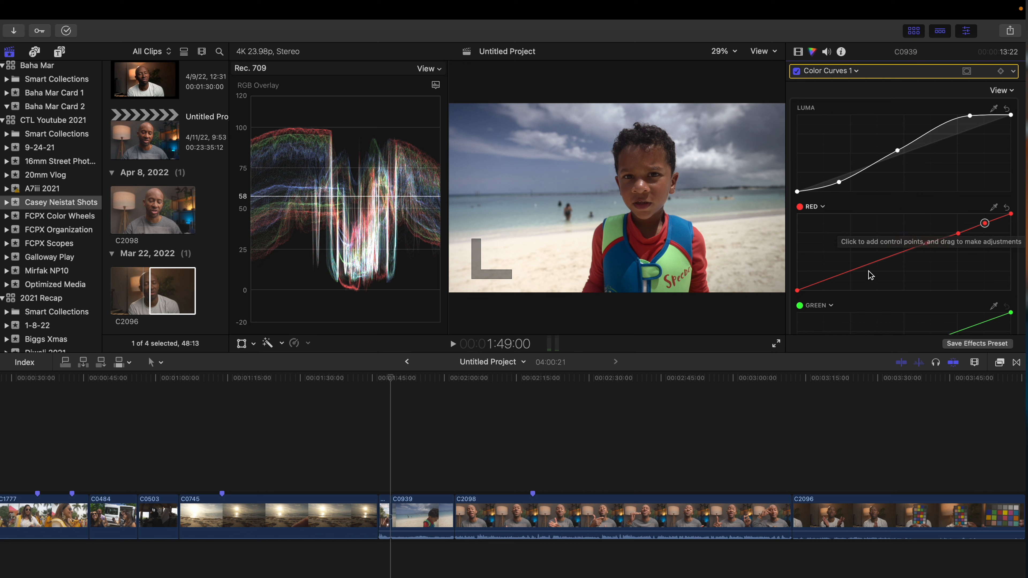
pyautogui.click(958, 234)
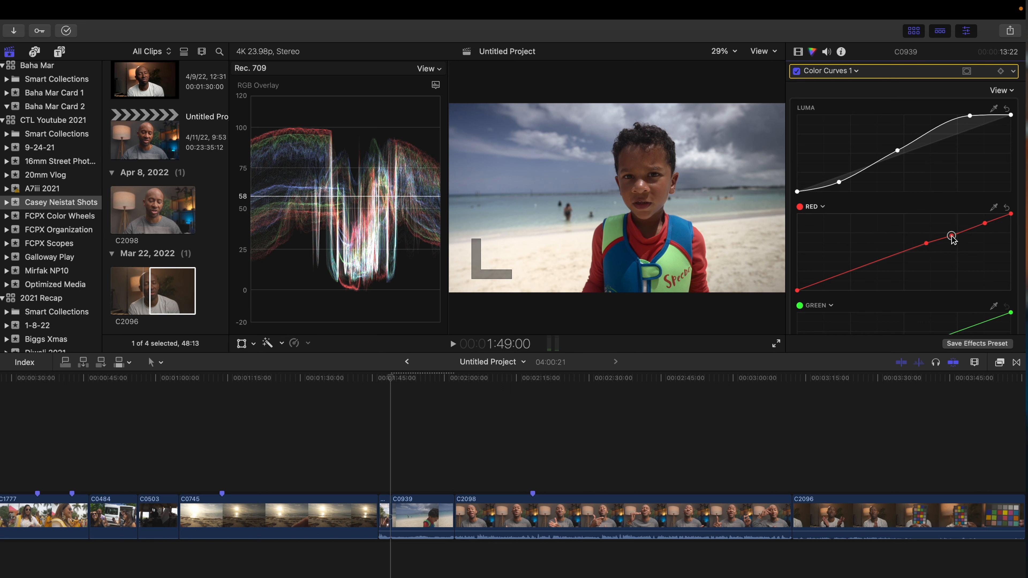
pyautogui.moveTo(985, 228); pyautogui.dragTo(981, 238)
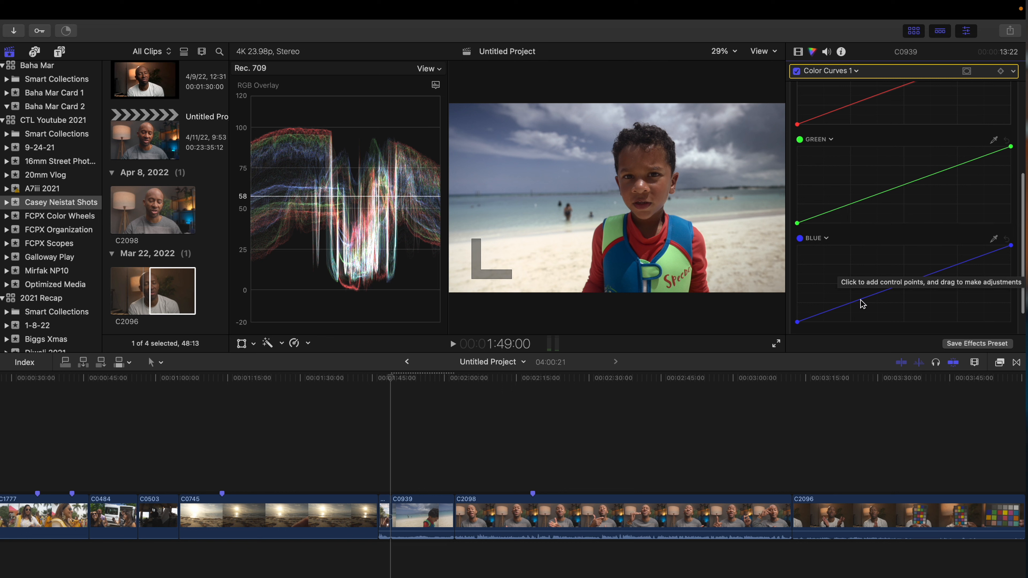
# Step: Add two shadow control points to the Blue curve and pull the lower one down to reduce blue in the shadows
pyautogui.click(852, 302)
pyautogui.click(823, 313)
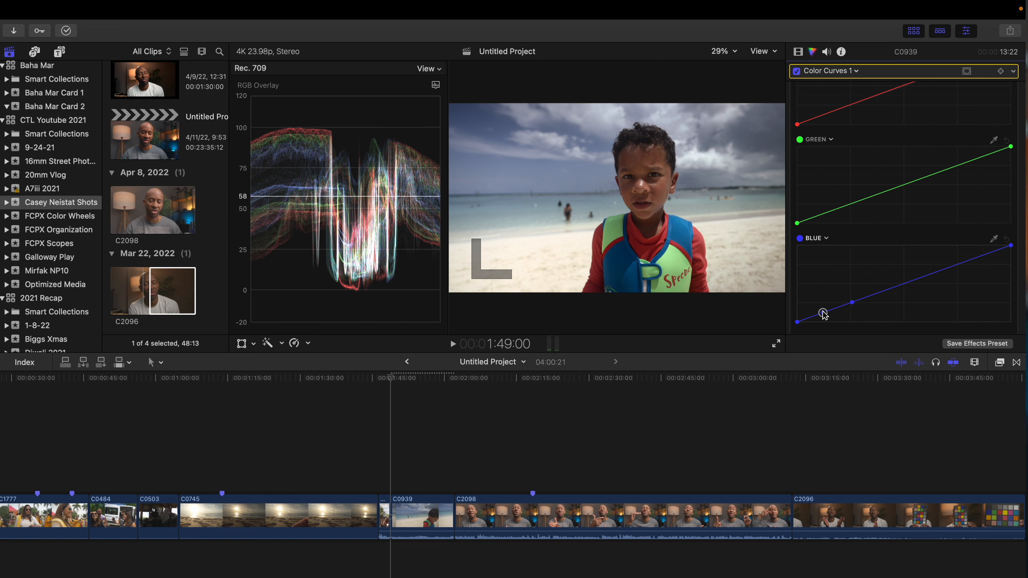
pyautogui.moveTo(823, 313); pyautogui.dragTo(837, 319)
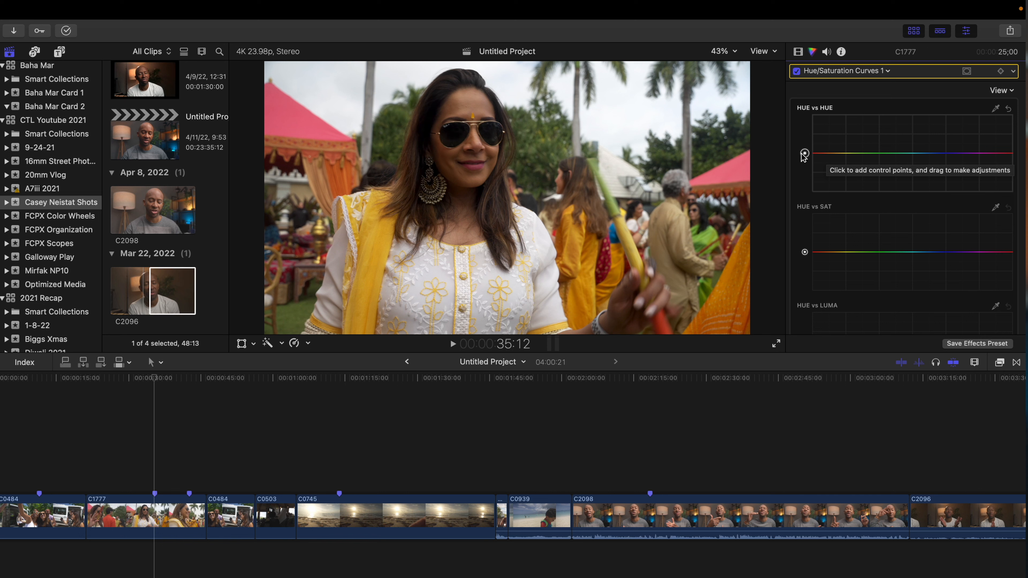
# Step: Try shifting clip C1777's Hue vs Hue curve overall and at a manually added orange-yellow control point, and reset the curve
pyautogui.moveTo(803, 154)
pyautogui.mouseDown()
pyautogui.moveTo(805, 185)
pyautogui.moveTo(805, 124)
pyautogui.moveTo(799, 163)
pyautogui.mouseUp()
pyautogui.press('super+z')
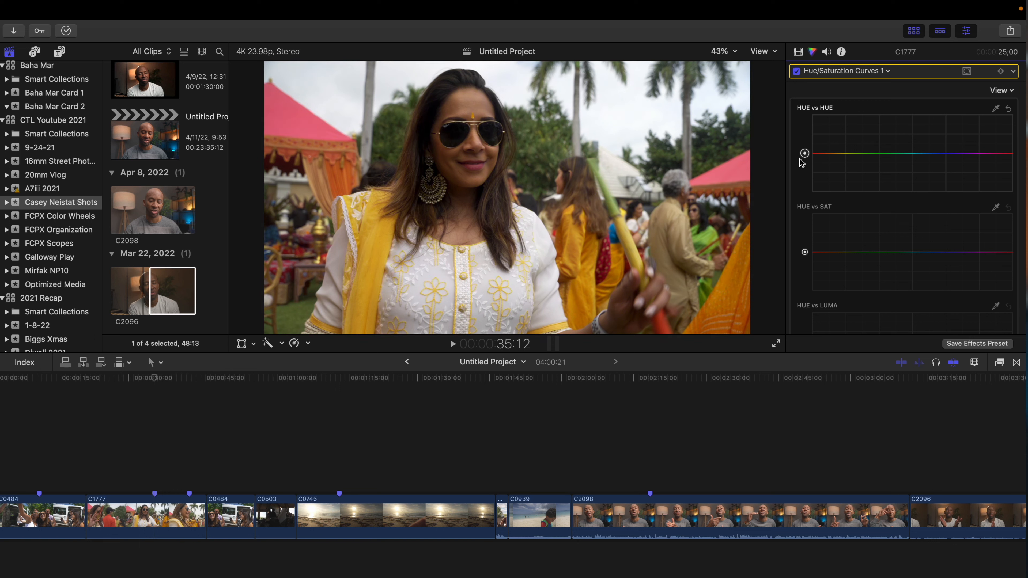
pyautogui.click(839, 153)
pyautogui.click(819, 153)
pyautogui.click(881, 154)
pyautogui.click(854, 154)
pyautogui.moveTo(840, 156)
pyautogui.mouseDown()
pyautogui.moveTo(837, 172)
pyautogui.moveTo(839, 160)
pyautogui.mouseUp()
pyautogui.click(1009, 109)
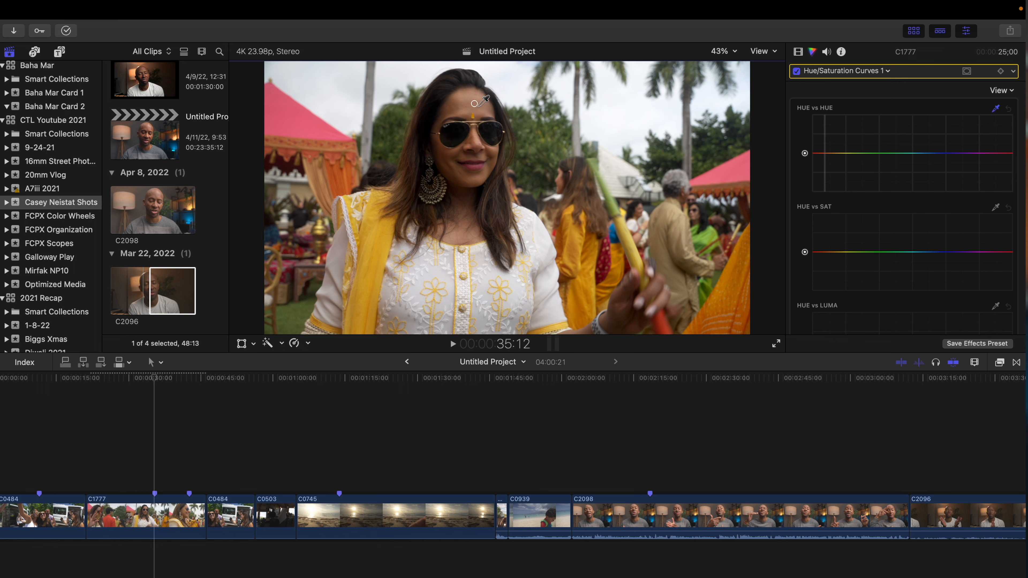
# Step: Try raising the skin-tone point on the Hue vs Hue curve, reset the curve and turn off its color sampler
pyautogui.click(824, 154)
pyautogui.moveTo(824, 154); pyautogui.dragTo(826, 132)
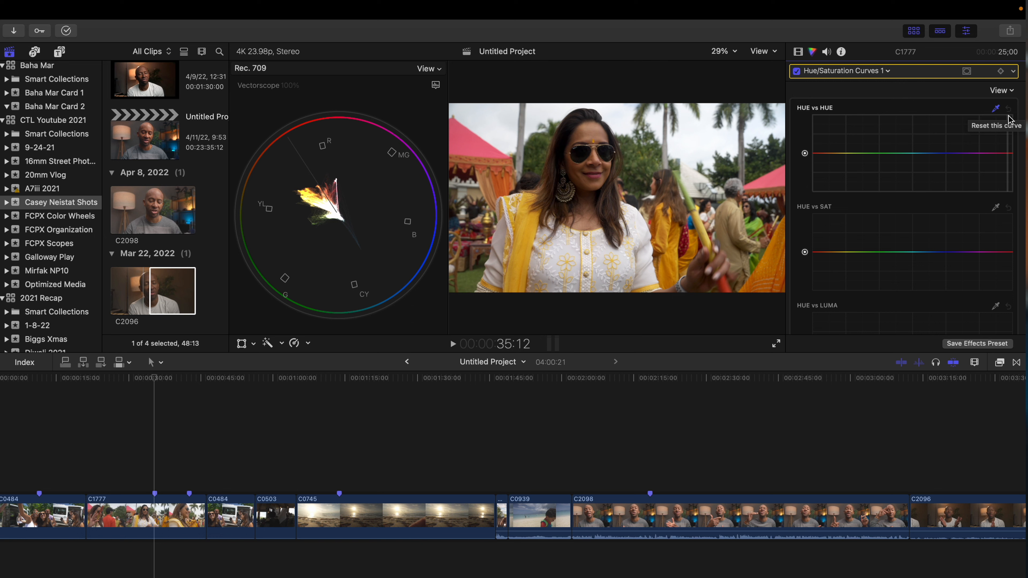
pyautogui.click(996, 108)
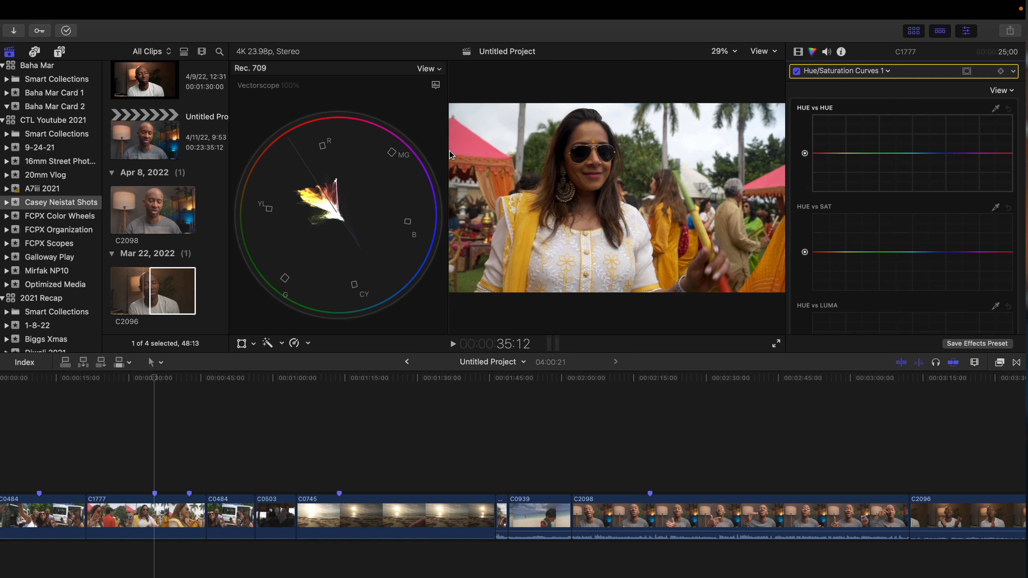
# Step: Sample the pink tent for the Hue vs Hue curve, try shifting its hue toward green and back, and reset the curve
pyautogui.click(997, 110)
pyautogui.click(464, 139)
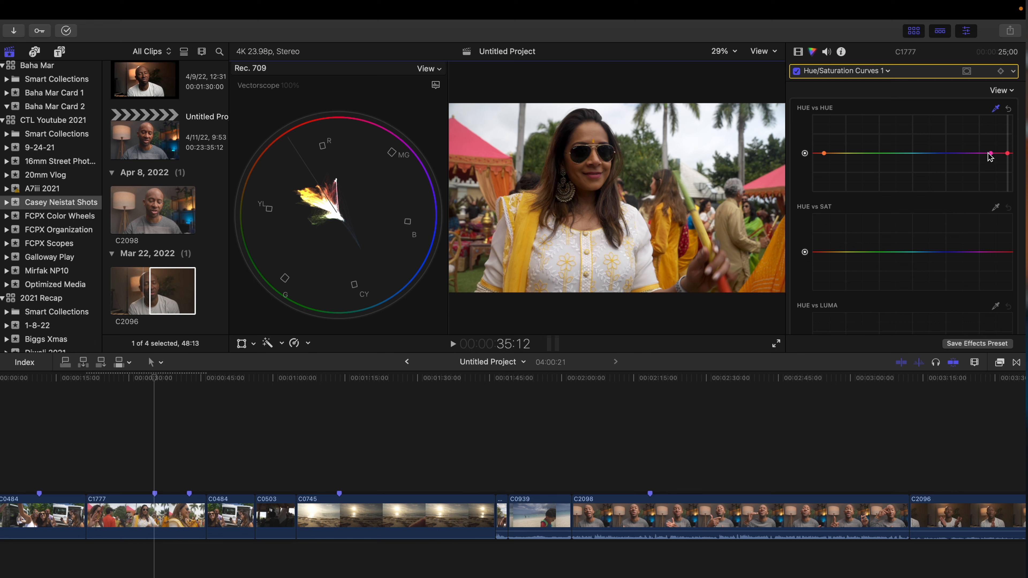
pyautogui.click(1007, 154)
pyautogui.moveTo(1007, 153); pyautogui.dragTo(1006, 171)
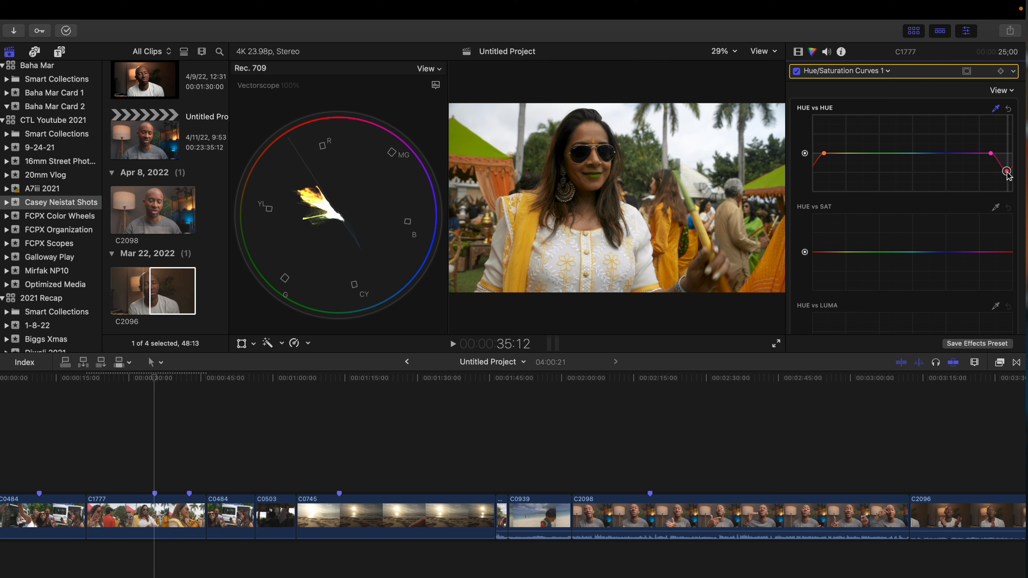
pyautogui.moveTo(1006, 171)
pyautogui.mouseDown()
pyautogui.moveTo(1007, 134)
pyautogui.moveTo(1005, 150)
pyautogui.mouseUp()
pyautogui.click(1009, 110)
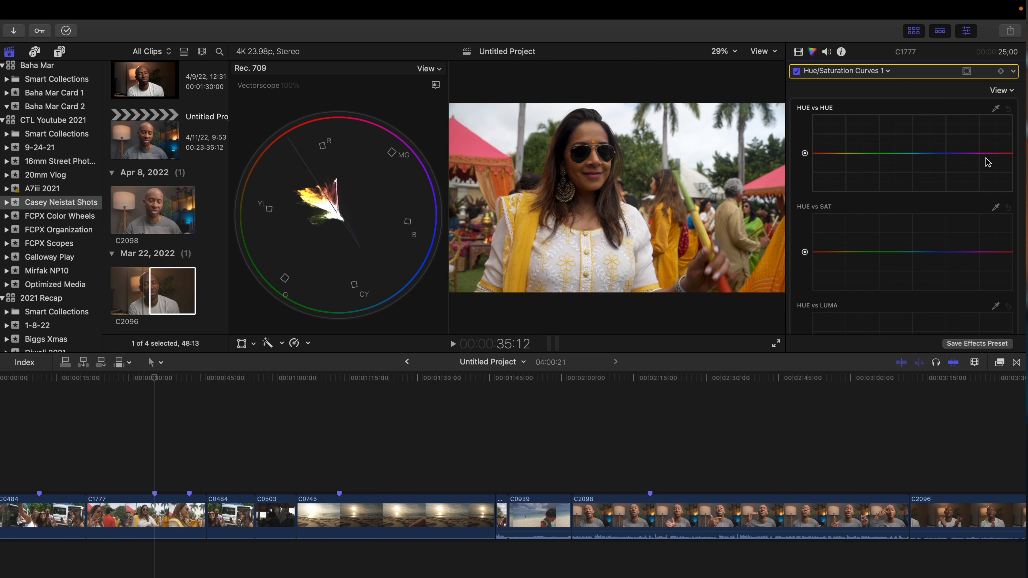
# Step: Sample the background woman's green dress to add control points around its color on the Hue vs Hue curve
pyautogui.click(997, 109)
pyautogui.moveTo(752, 228); pyautogui.dragTo(757, 227)
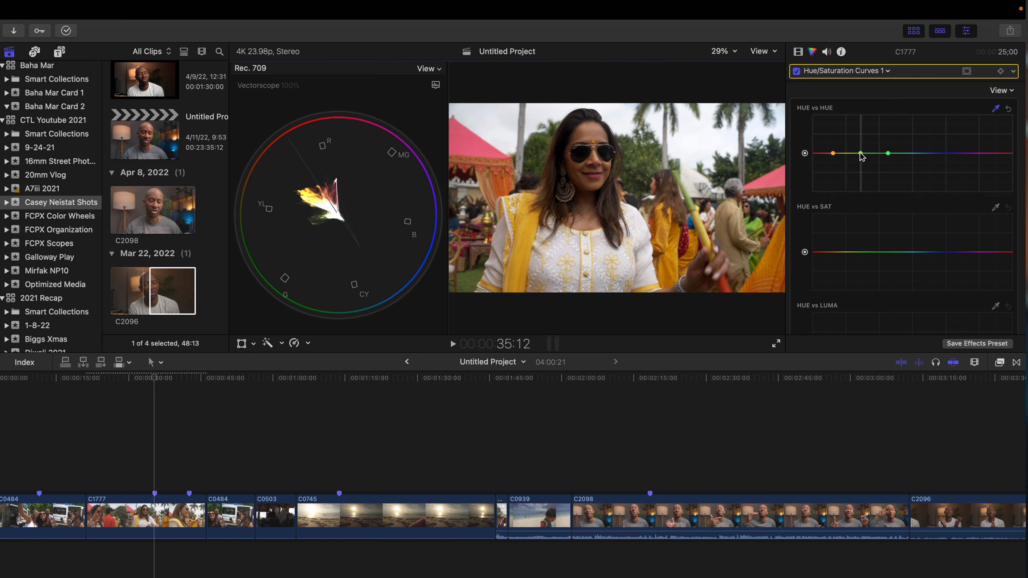